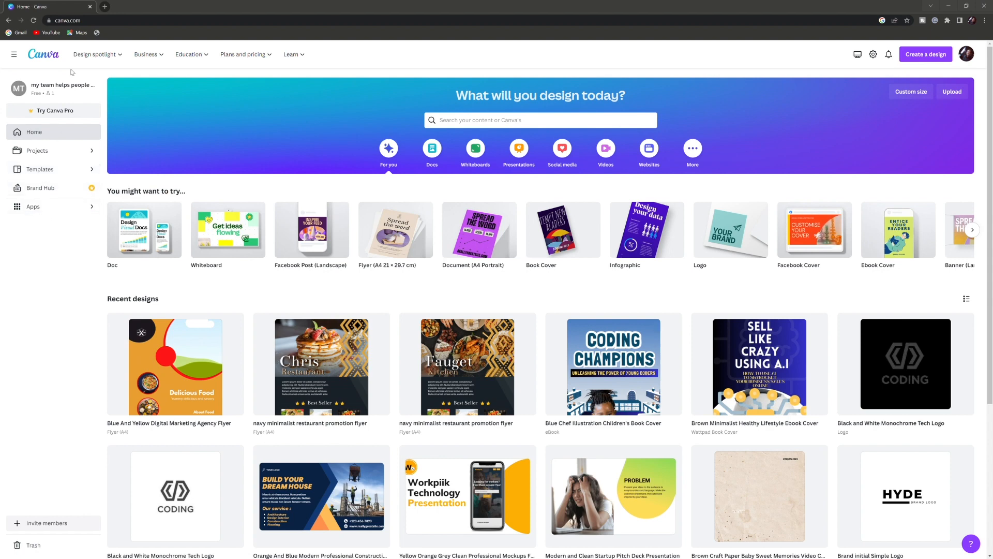
Create a new custom-size design of 330 × 330 px.
mouse_move(92, 56)
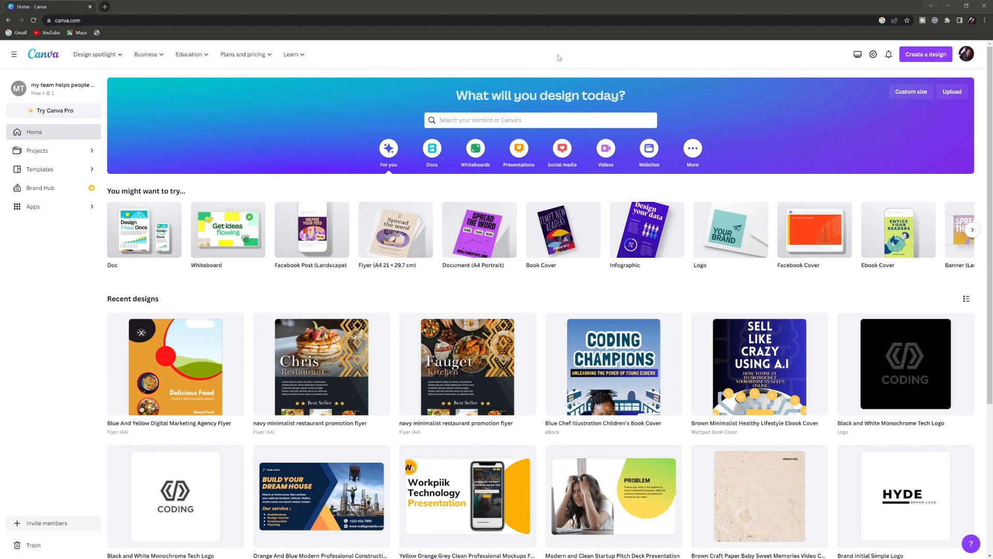
click(926, 52)
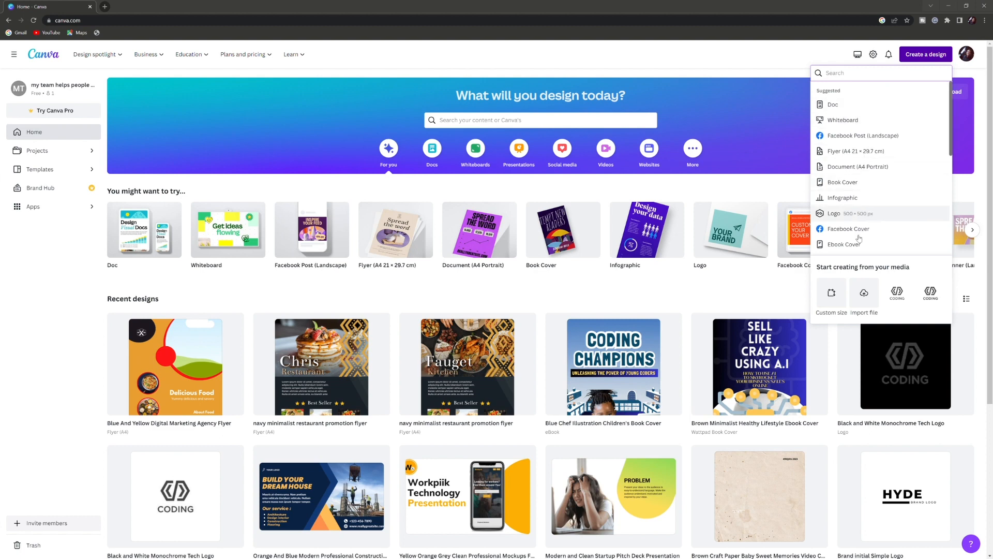
click(832, 296)
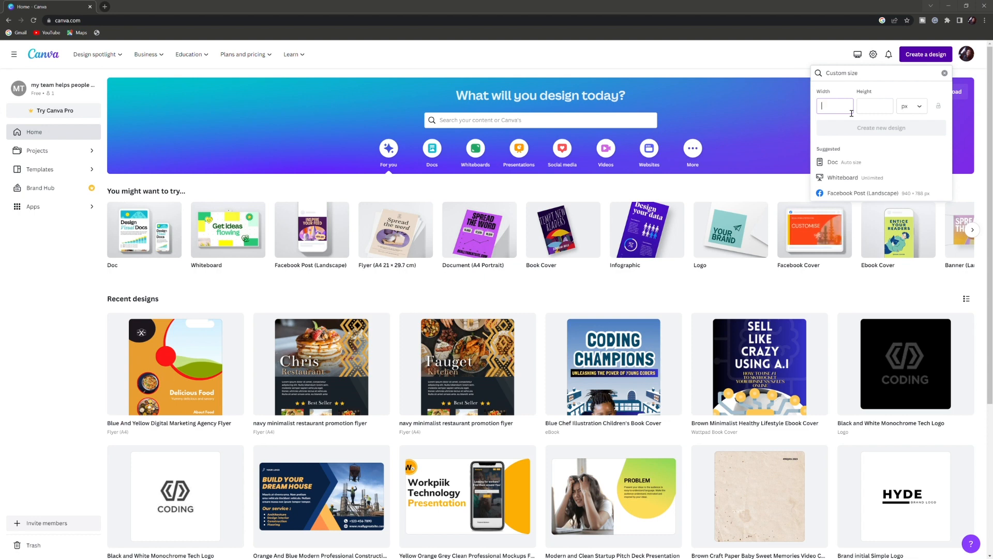
text(330)
click(872, 113)
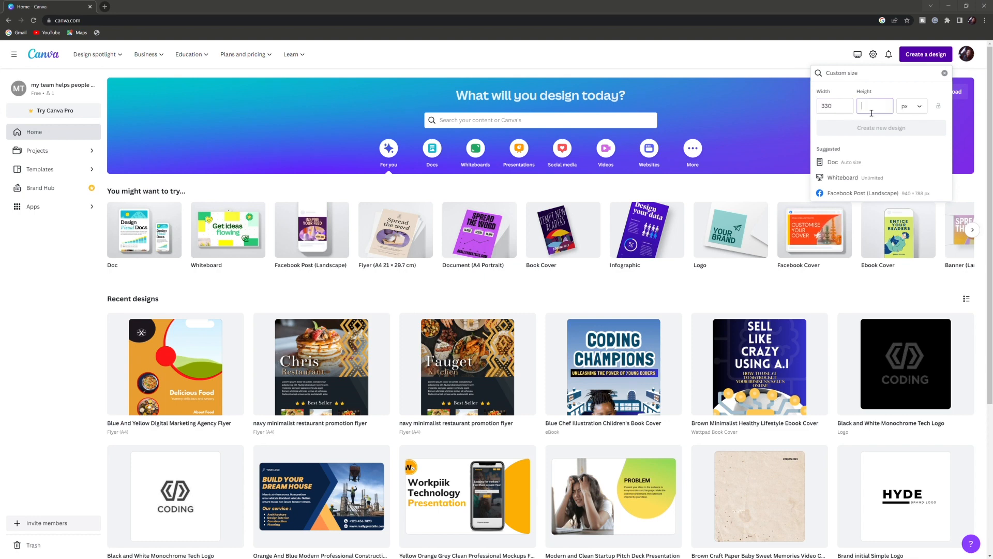
text(330)
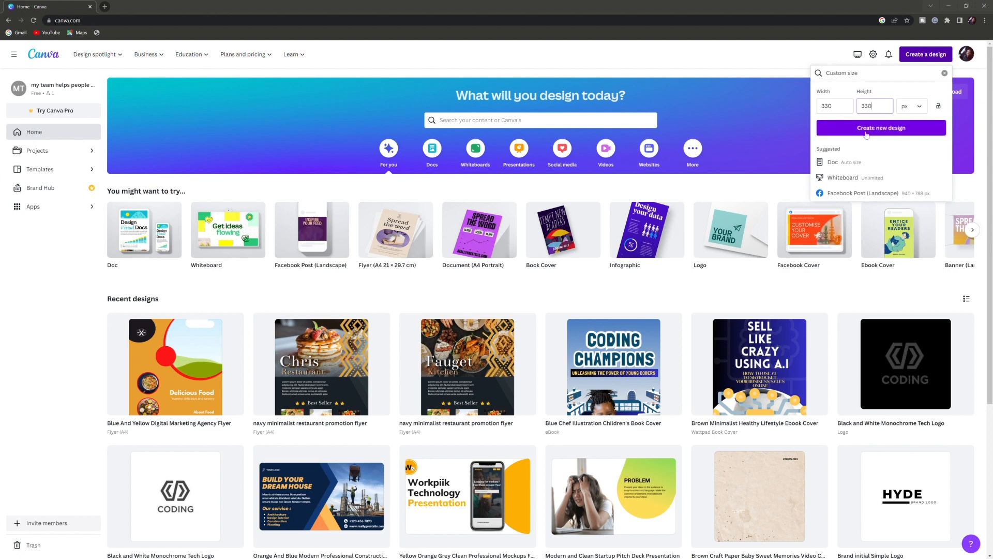
click(869, 129)
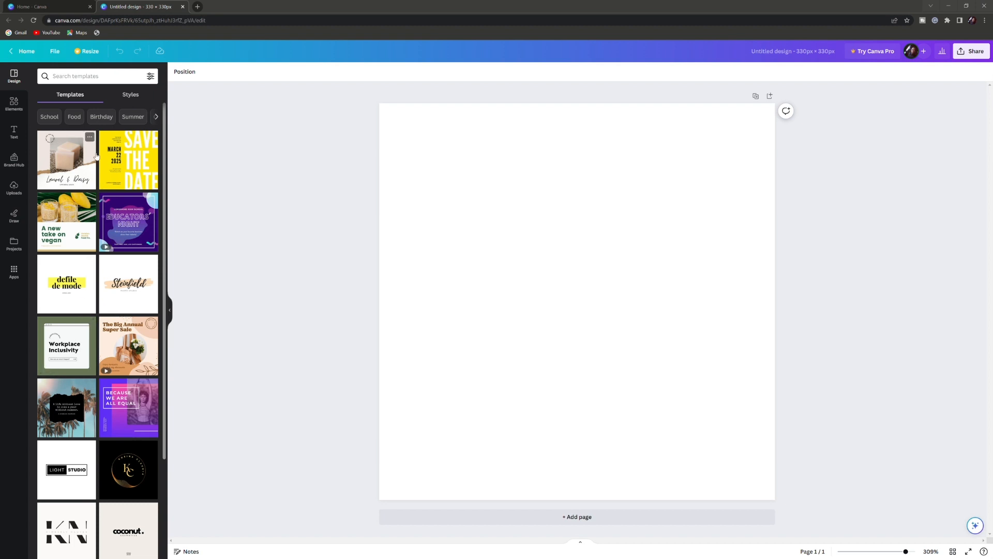
Add a circle shape from the elements to the page.
click(538, 234)
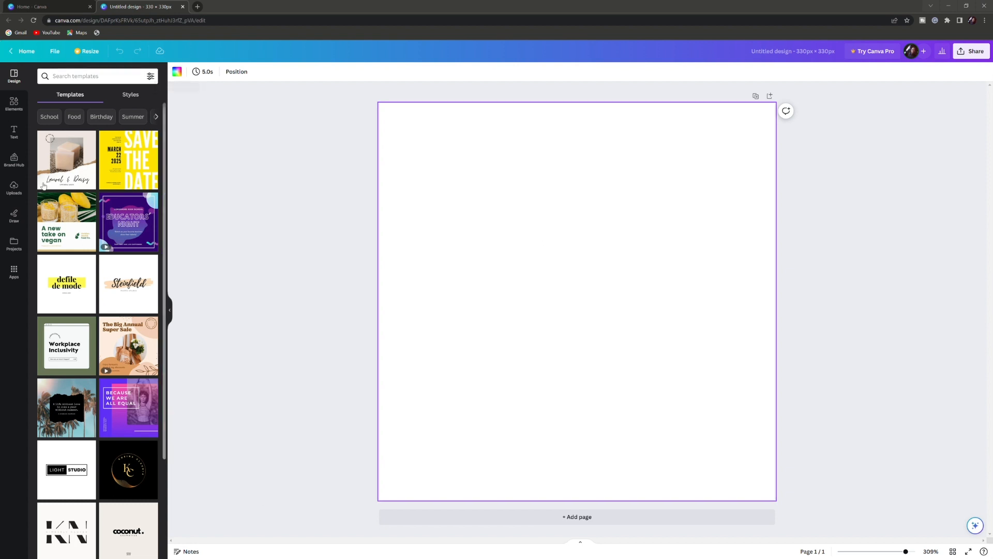
click(14, 110)
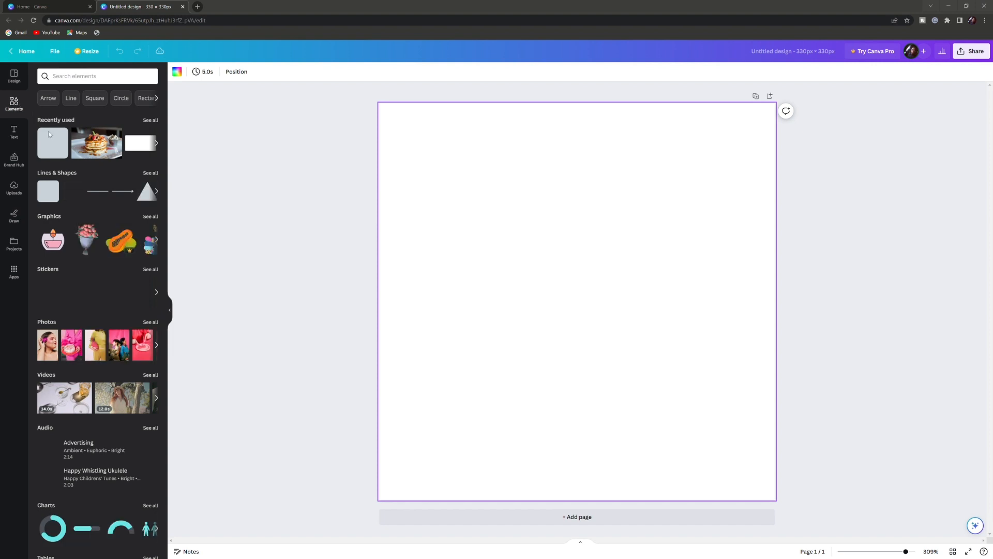
click(121, 98)
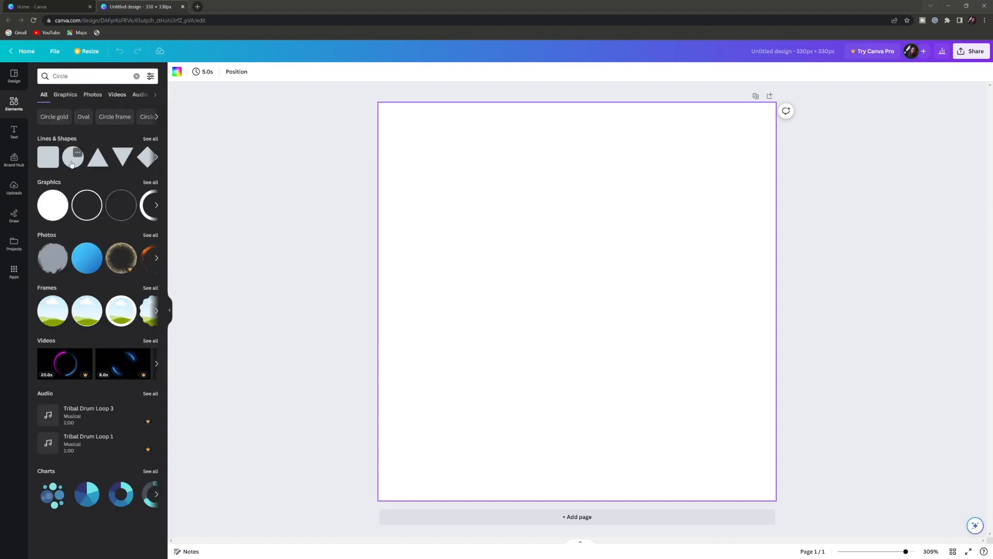
click(72, 164)
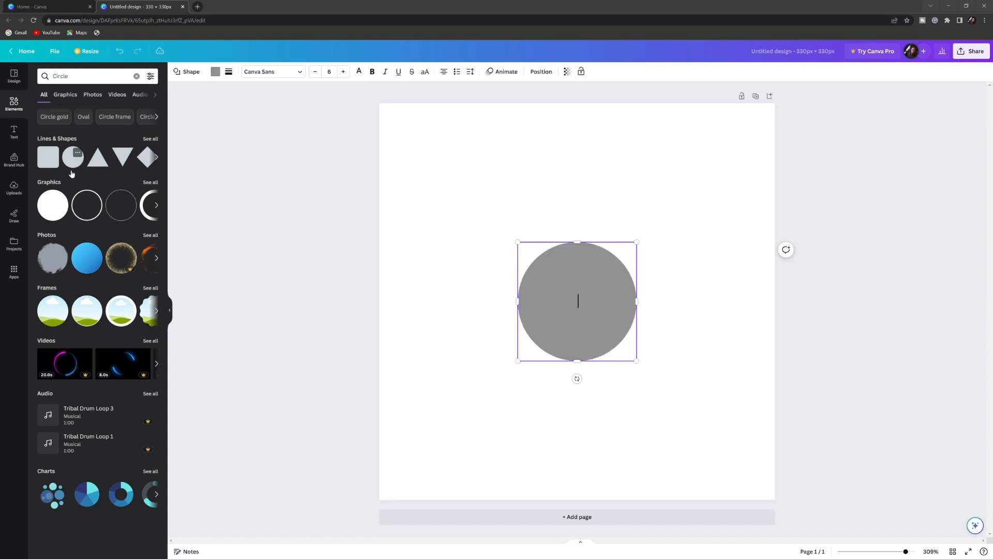
Fill the circle with red and deselect it.
click(220, 73)
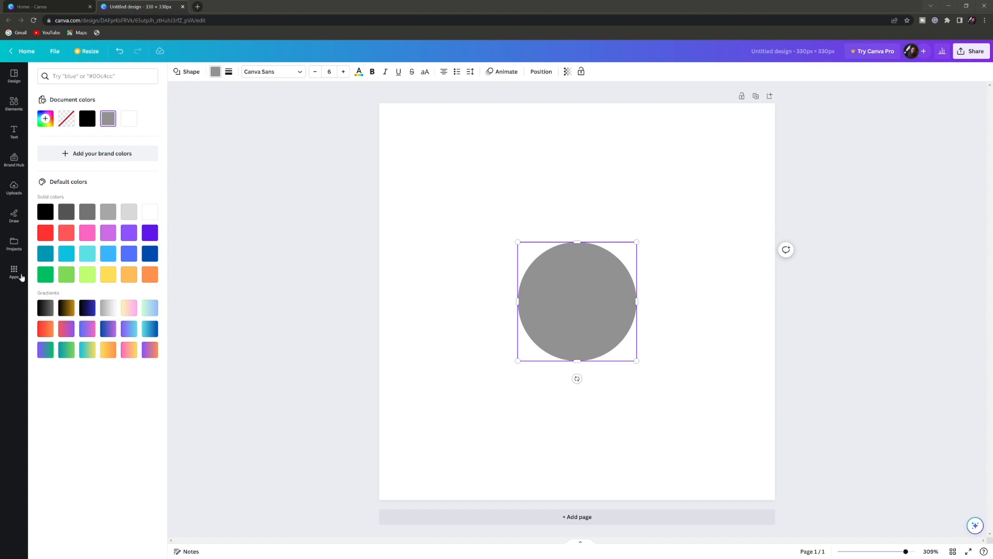
click(45, 233)
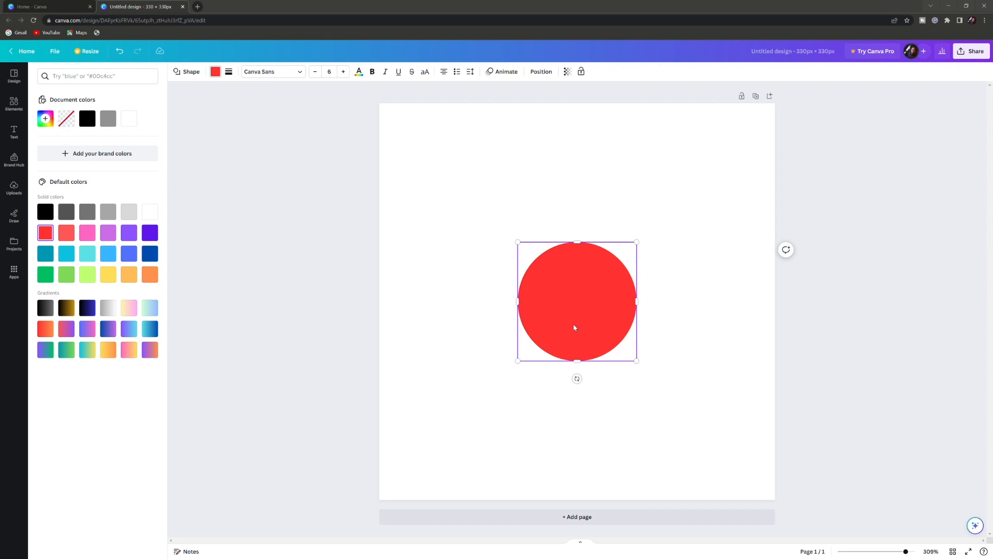
click(496, 188)
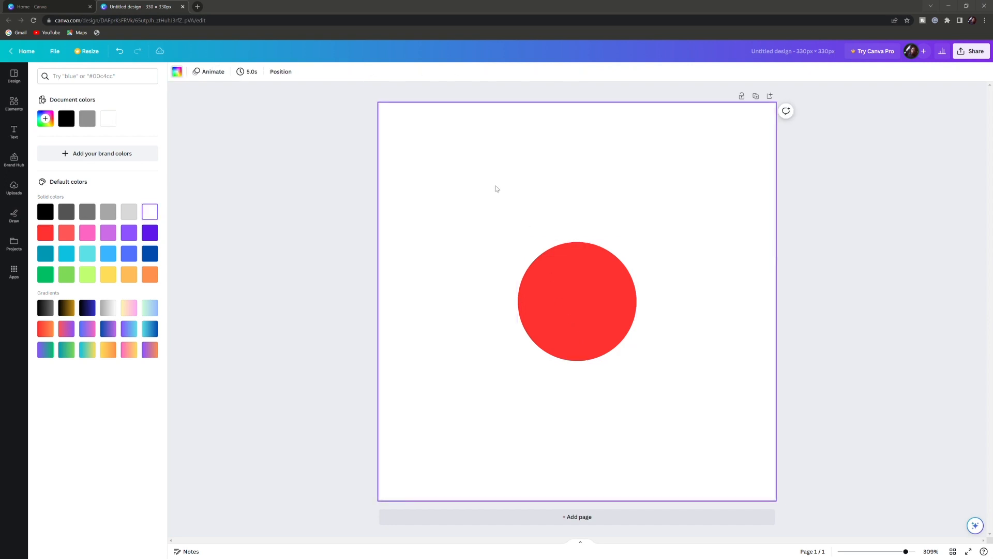
Paste a copy of the circle and move it so it overlaps the original's left side.
key(ctrl+v)
drag(589, 305, 539, 357)
drag(503, 328, 475, 295)
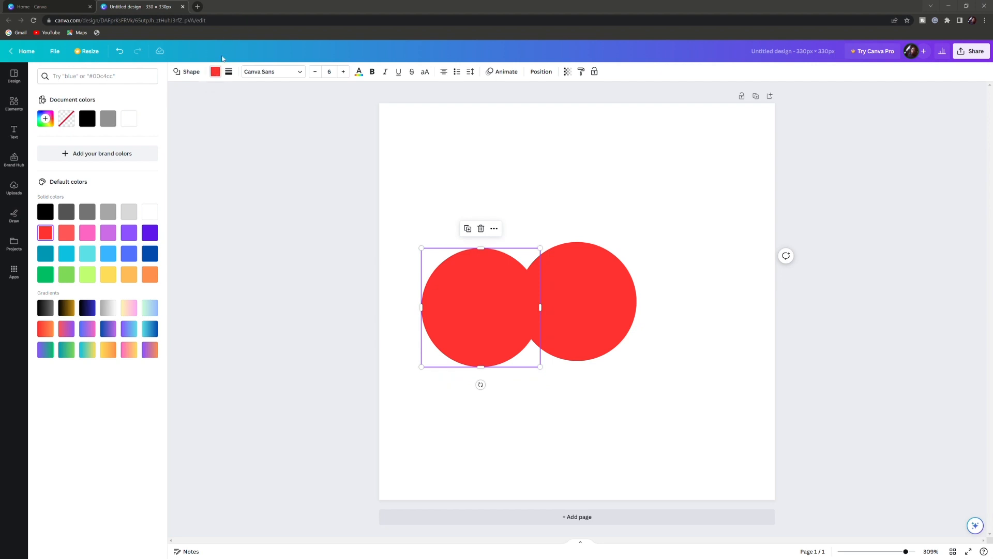
Recolor the left circle copy yellow.
click(221, 76)
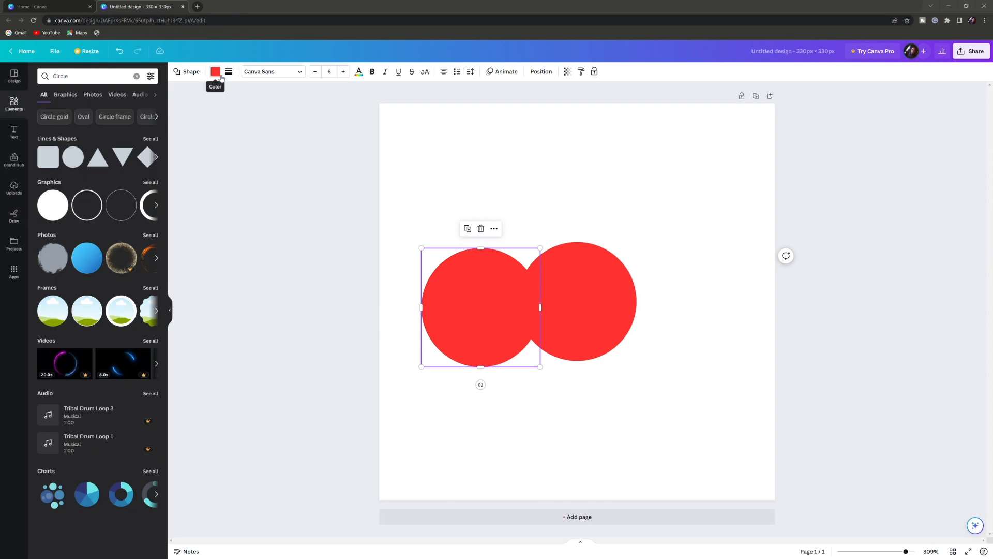
click(221, 76)
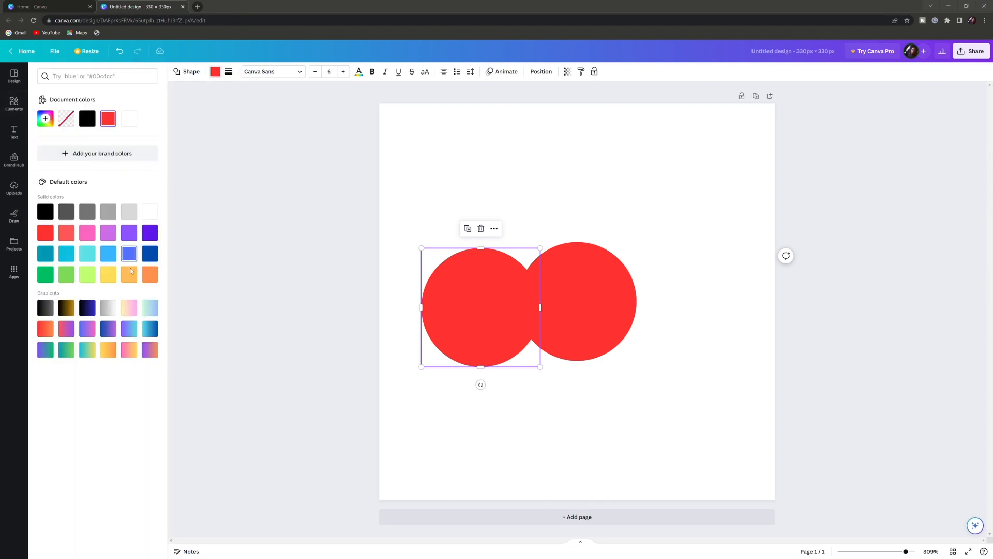
click(110, 282)
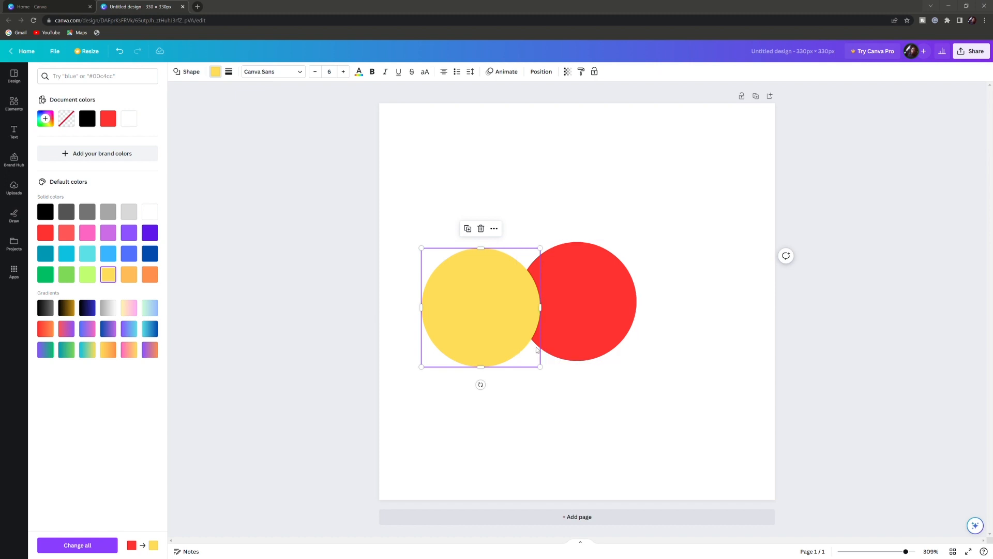
Paste another circle copy and fill it dark blue.
key(ctrl+v)
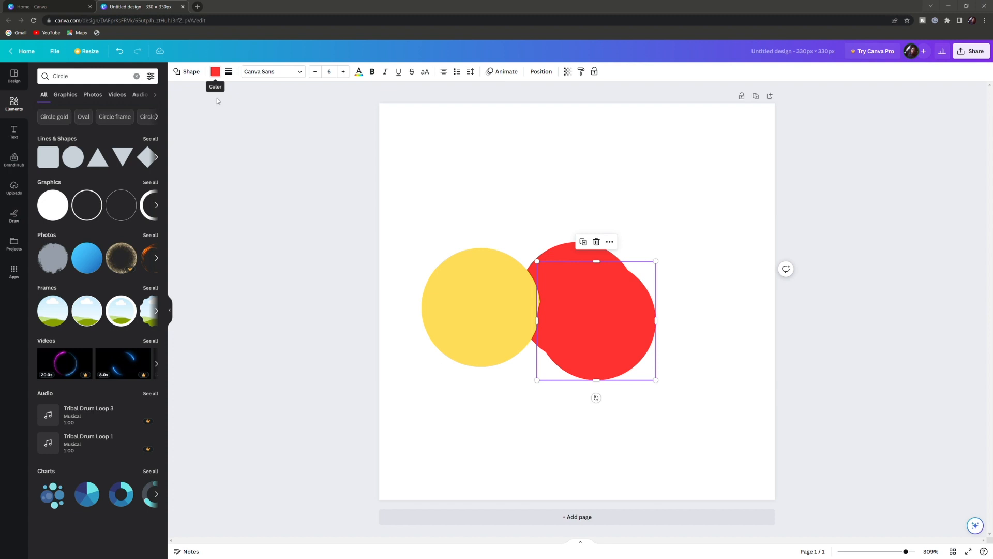
click(217, 74)
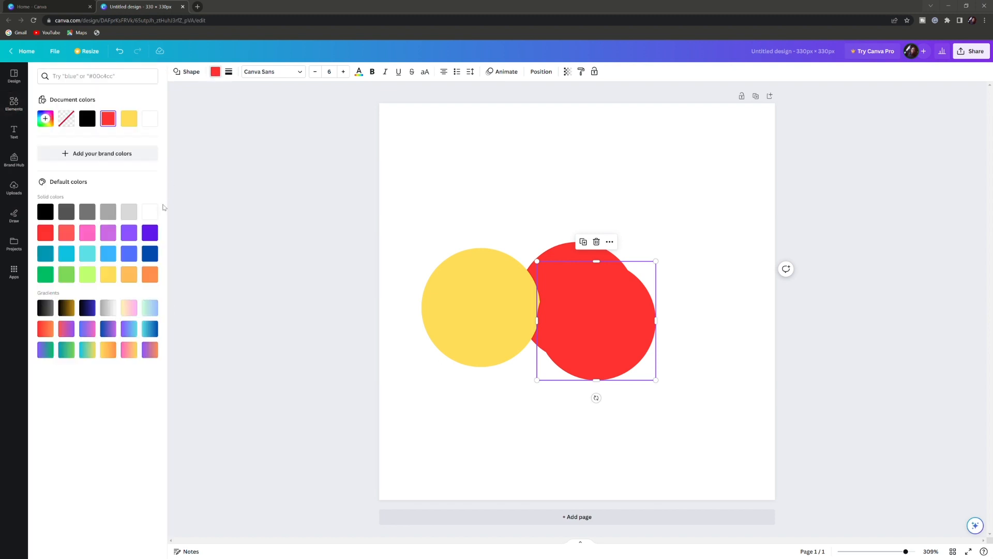
click(150, 254)
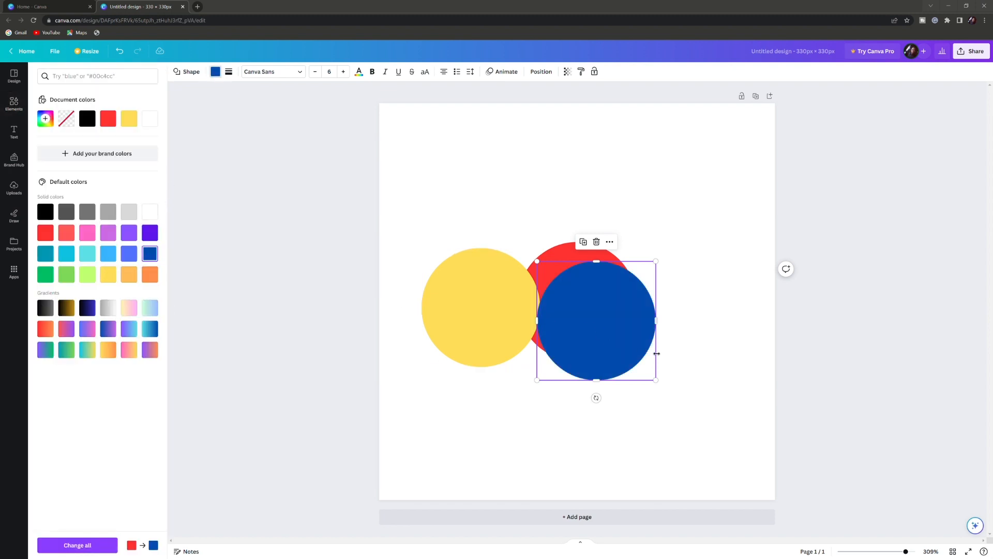
Arrange the three circles into an overlapping triangle: blue on top, yellow lower left, red lower right.
drag(623, 339, 545, 254)
drag(635, 321, 677, 333)
click(546, 258)
drag(542, 254, 585, 282)
drag(490, 348, 513, 364)
click(610, 437)
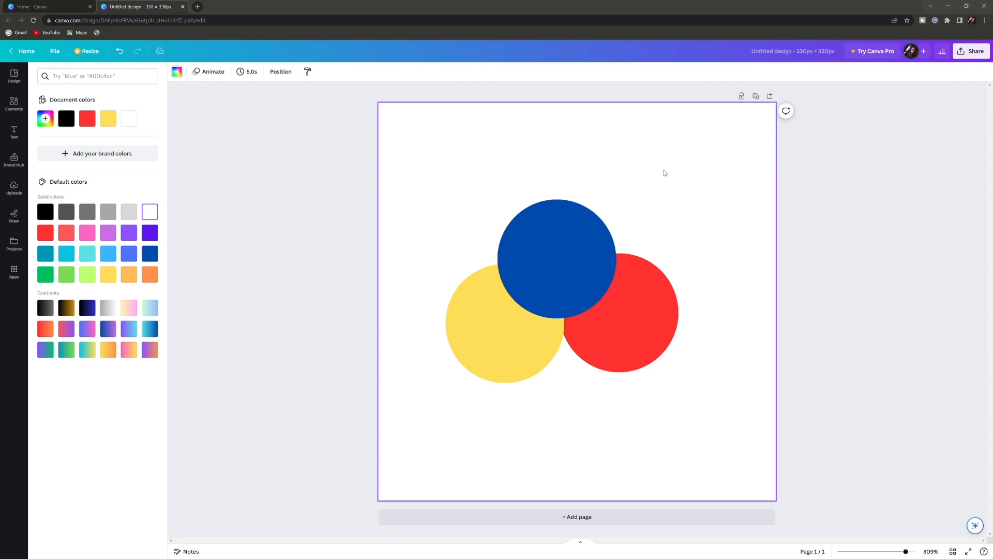
click(575, 246)
double_click(557, 246)
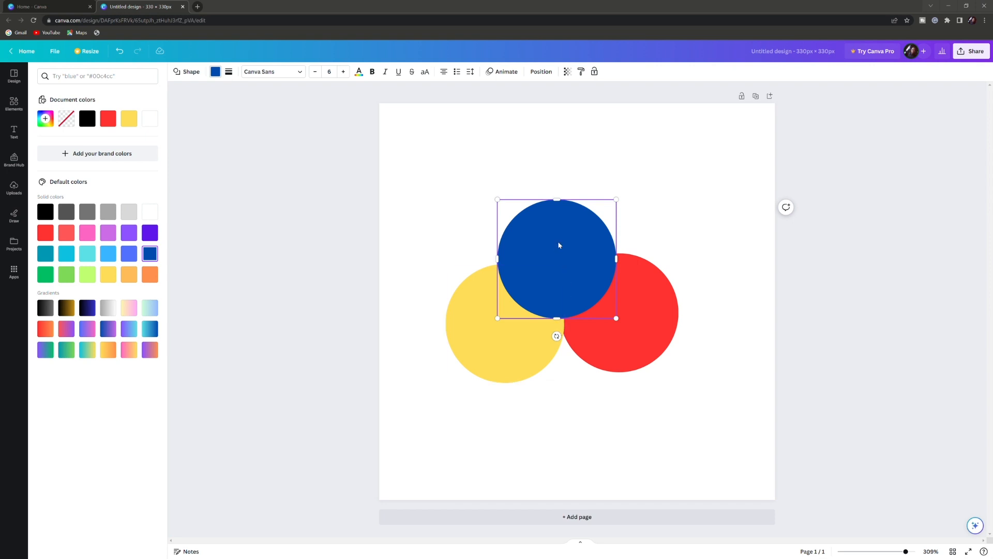
click(631, 232)
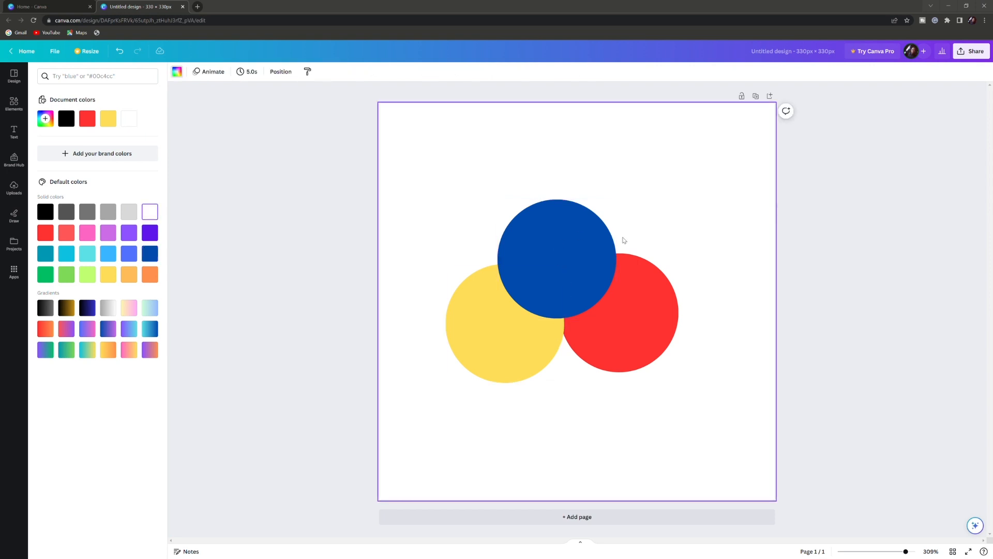
click(597, 249)
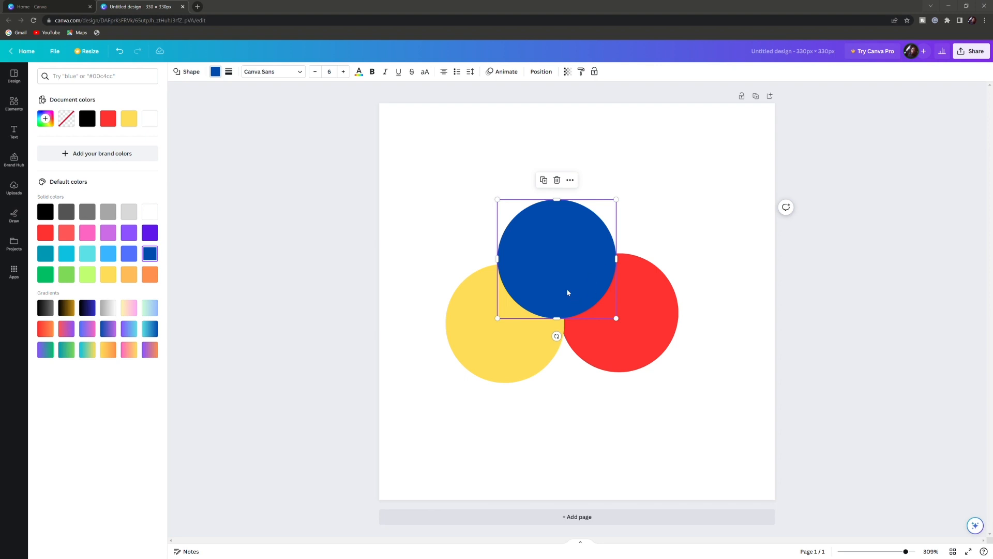
click(495, 363)
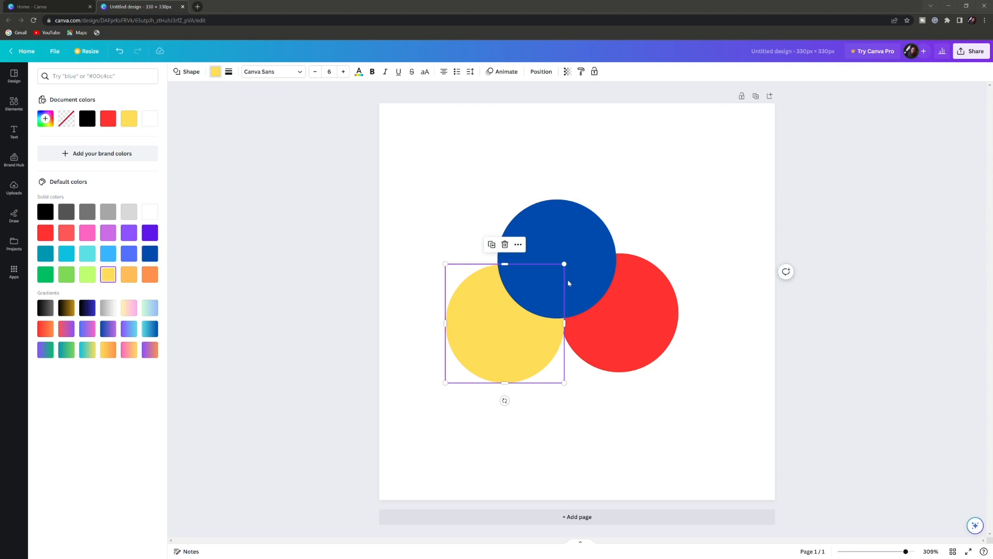
click(581, 273)
click(641, 324)
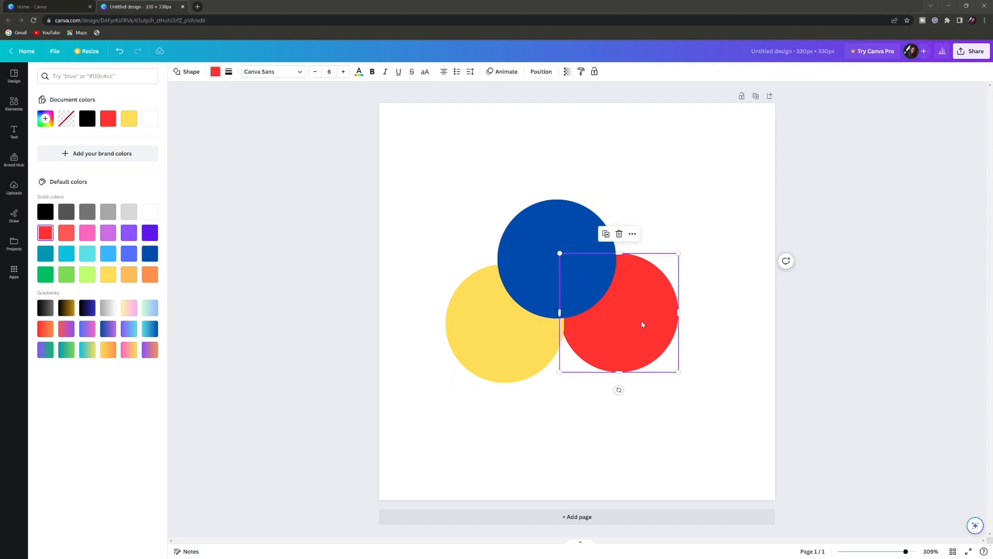